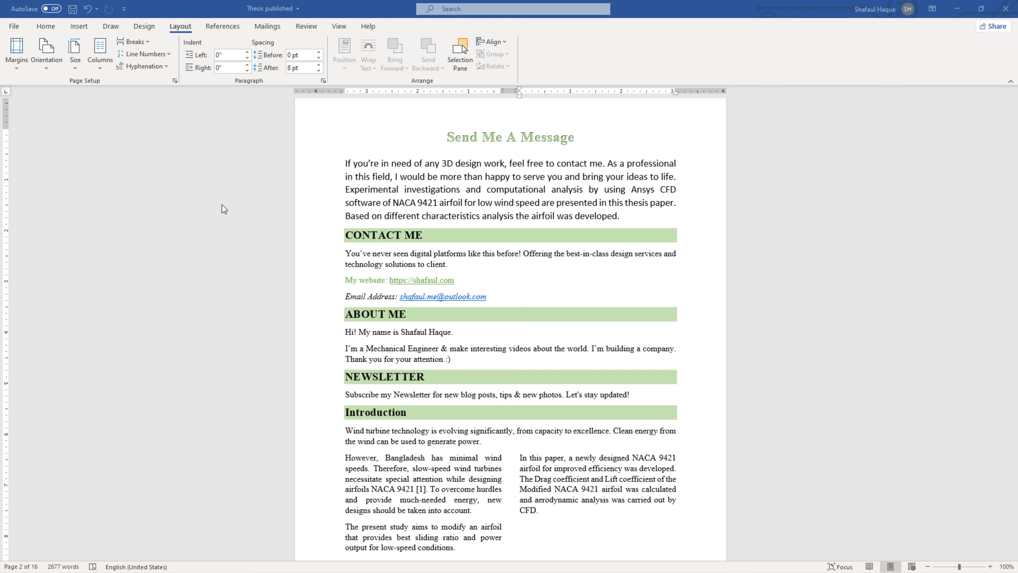
Try the Moderate margin preset on the current two-column section and check the surrounding pages
left_click(16, 71)
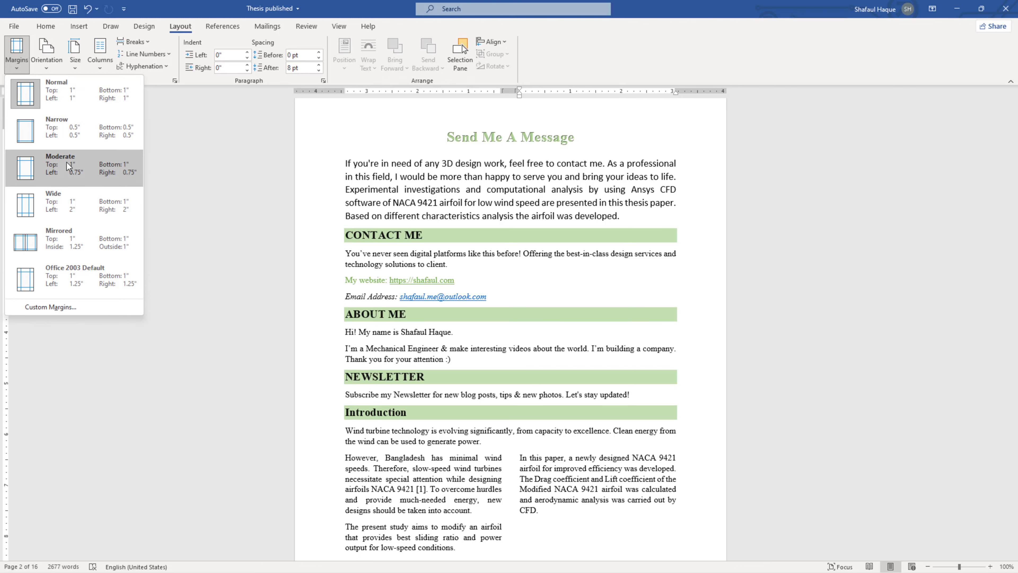
left_click(57, 165)
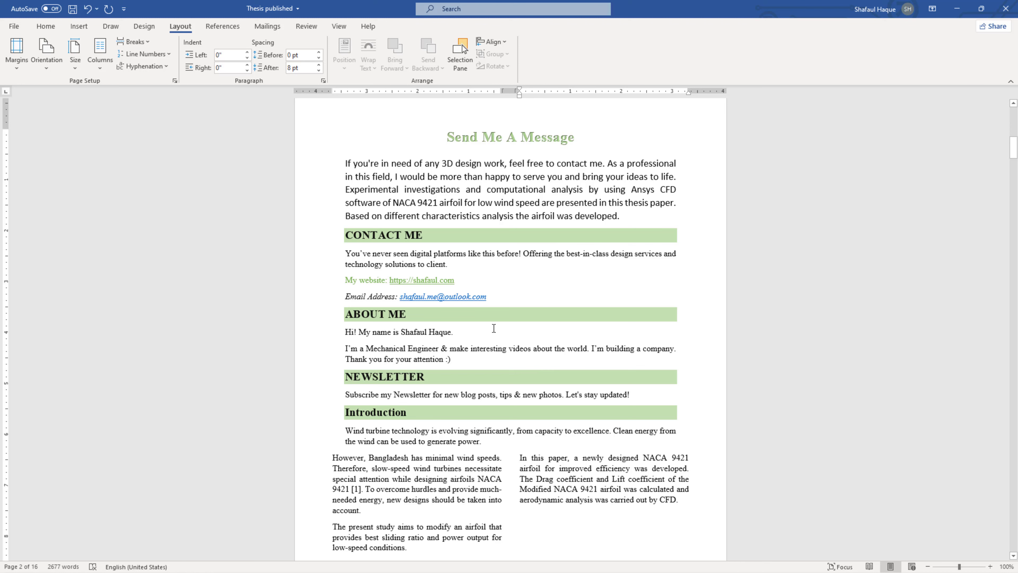
scroll(406, 442, "down", 5)
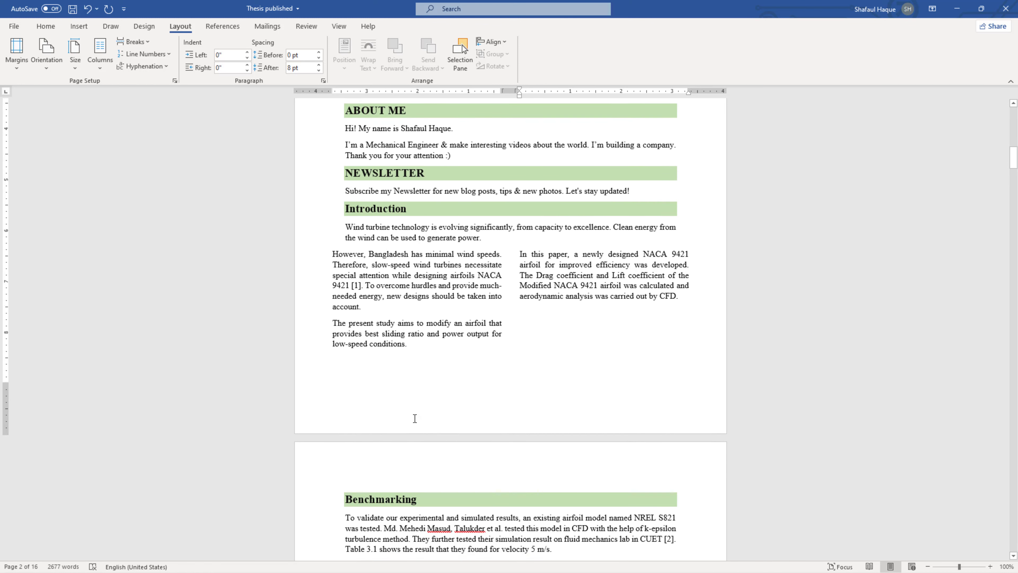
scroll(413, 417, "up", 8)
scroll(377, 246, "up", 4)
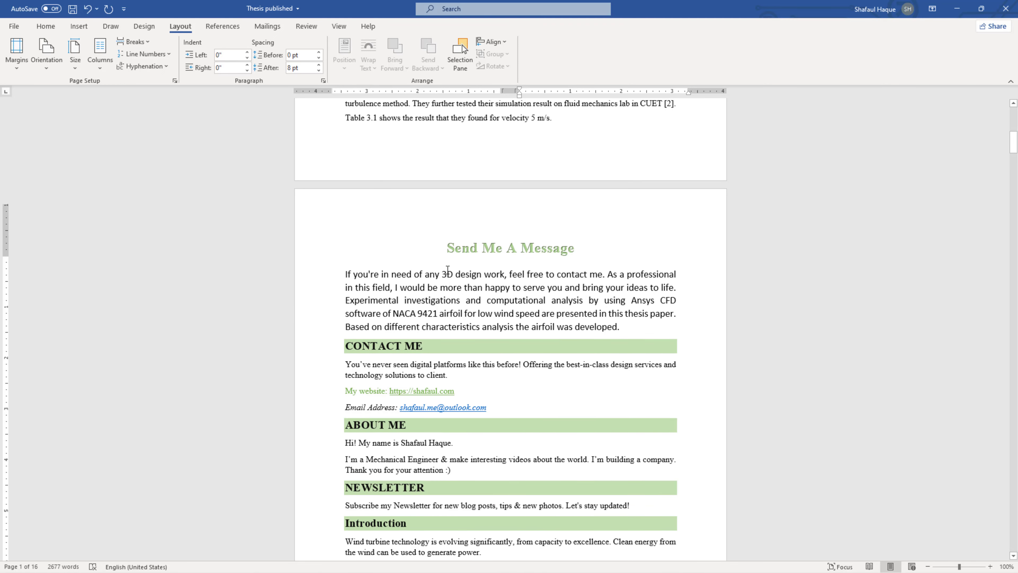
scroll(427, 289, "down", 3)
scroll(427, 288, "down", 2)
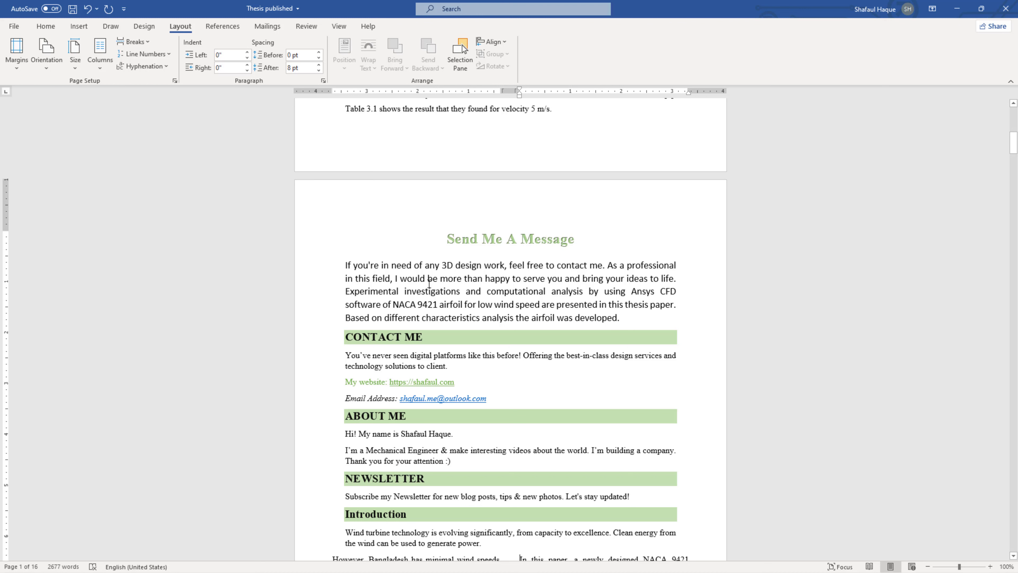
scroll(429, 283, "down", 3)
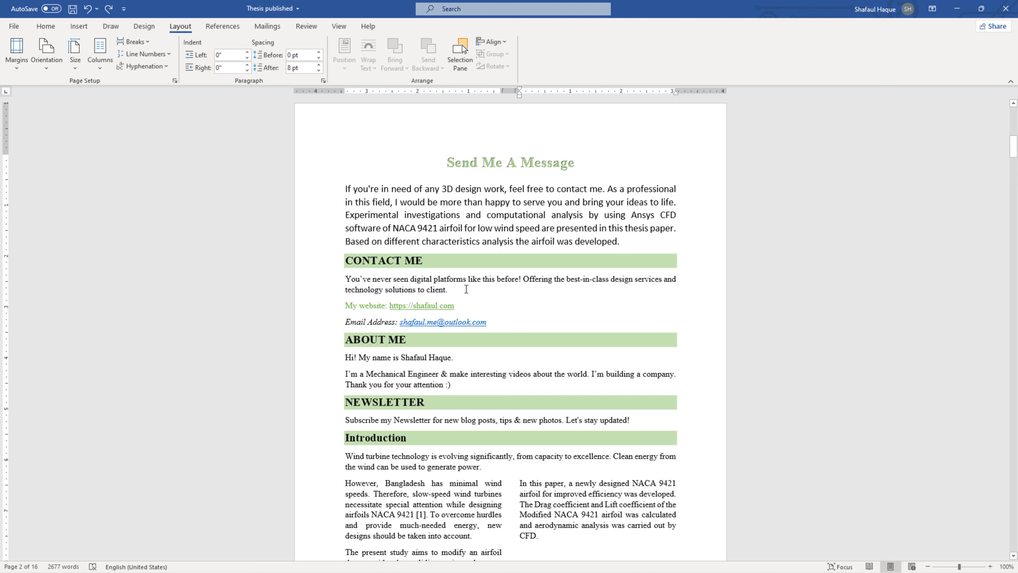
Apply the Moderate margin preset to the entire document and undo that change
key("ctrl+a")
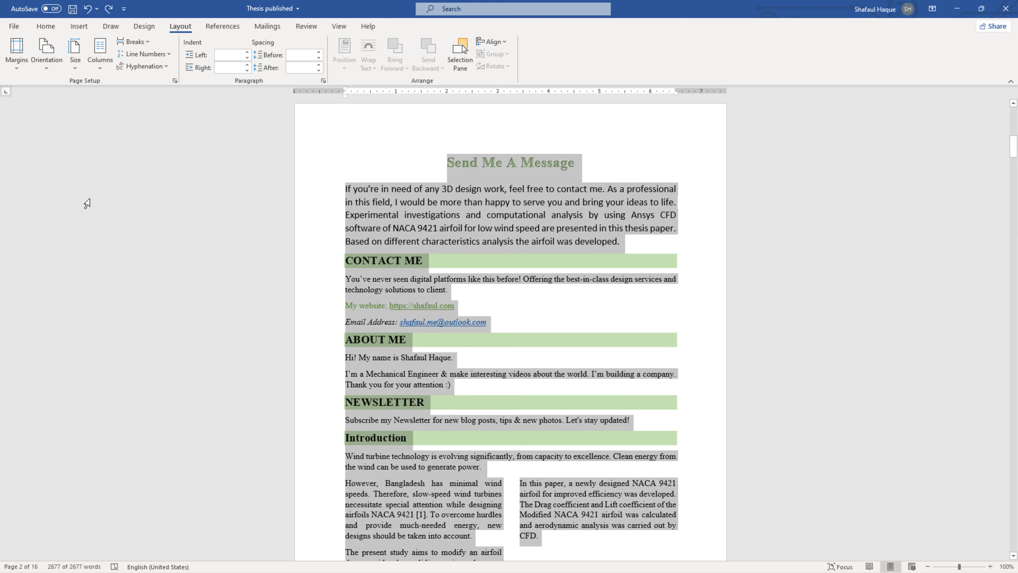
left_click(18, 68)
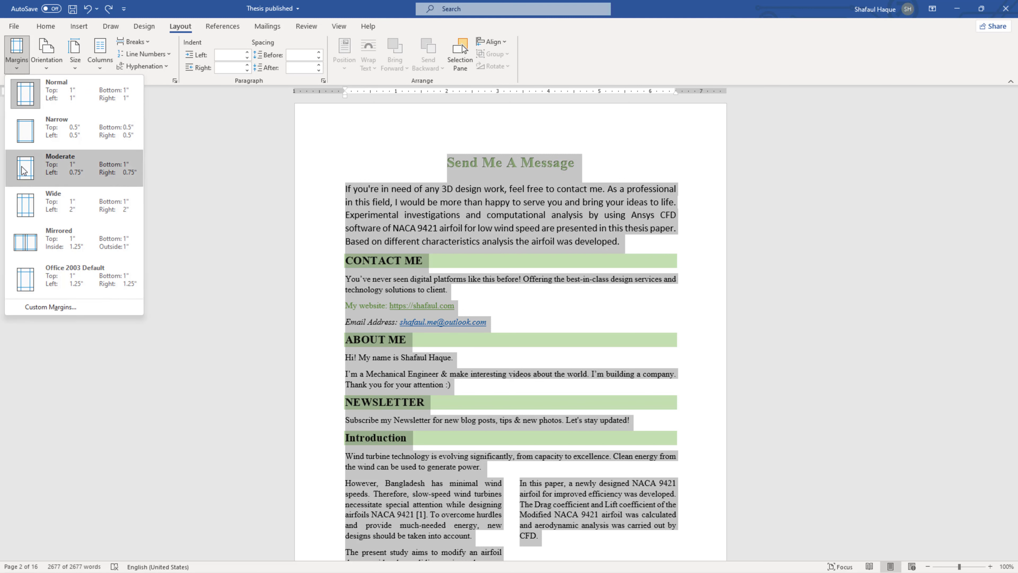
left_click(48, 171)
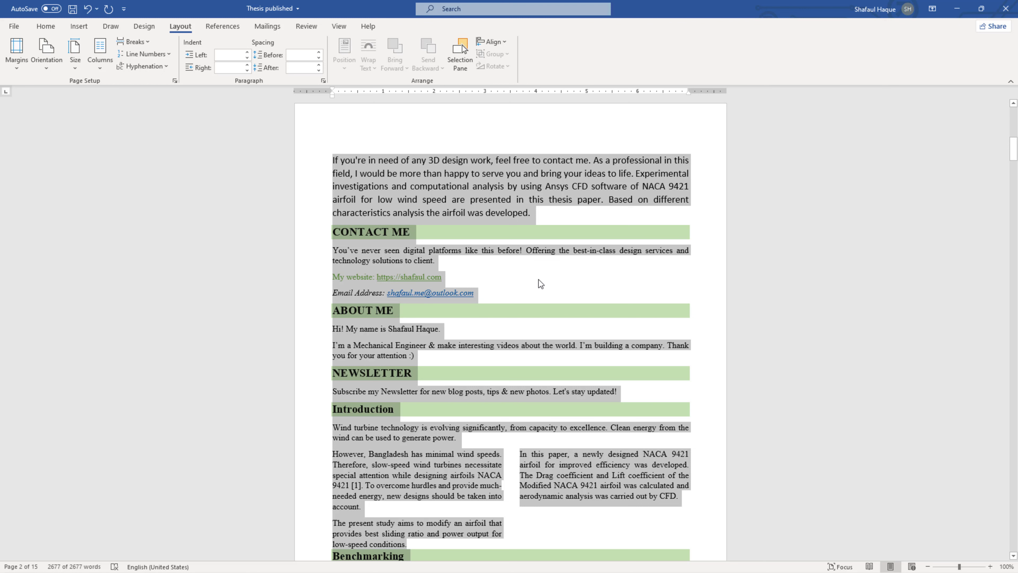
scroll(543, 284, "down", 1)
scroll(545, 289, "down", 2)
scroll(544, 288, "up", 8)
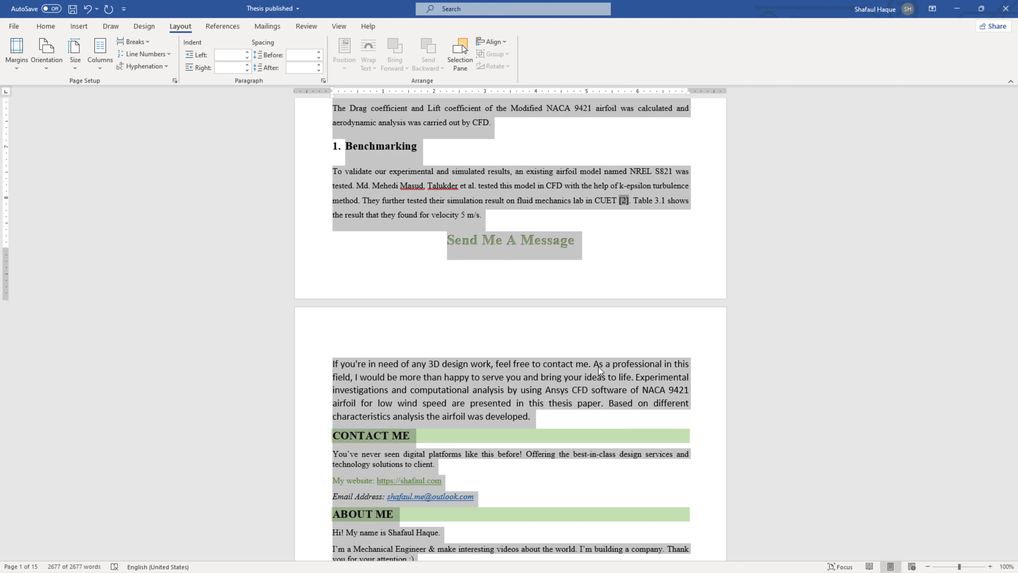
key("ctrl+z")
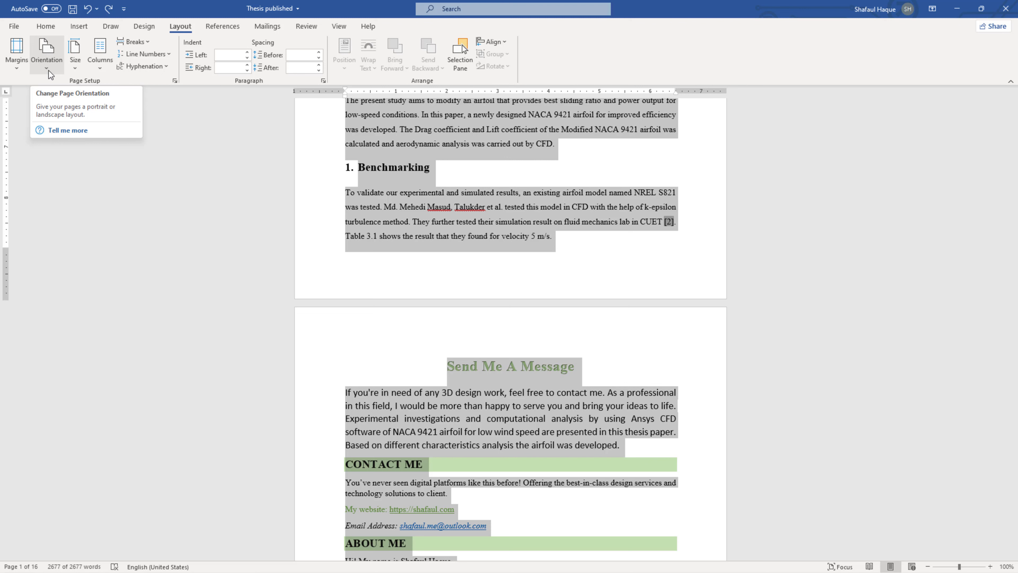
Zoom to show one whole page and select the first line of the paragraph under "Send Me A Message"
scroll(385, 243, "down", 3)
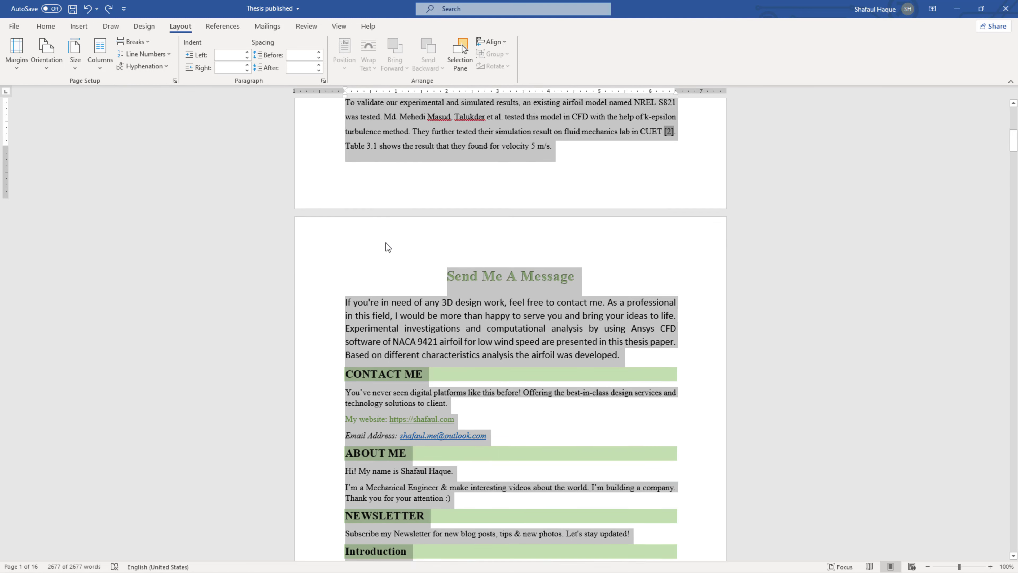
scroll(477, 223, "down", 2)
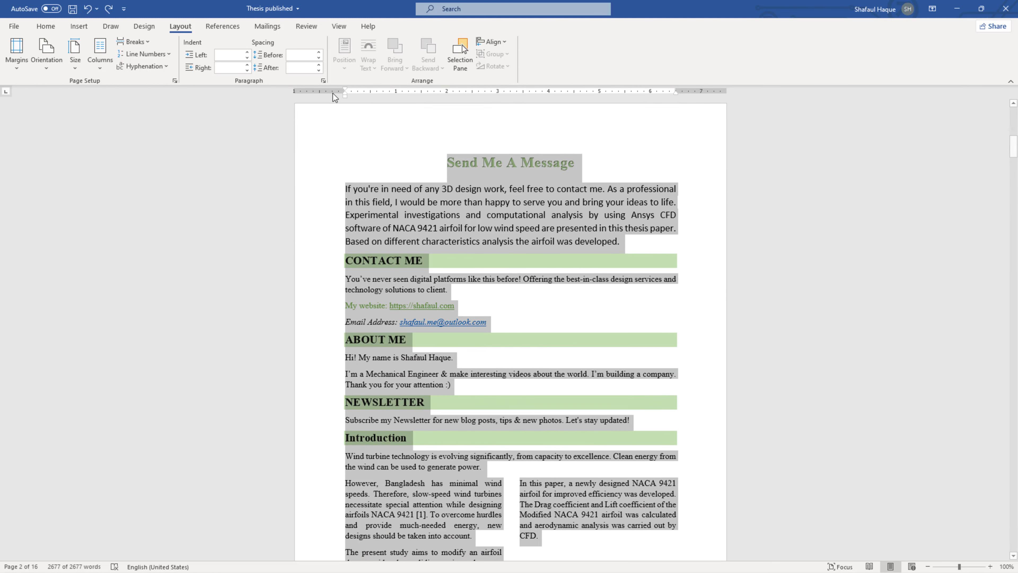
left_click(338, 26)
left_click(366, 42)
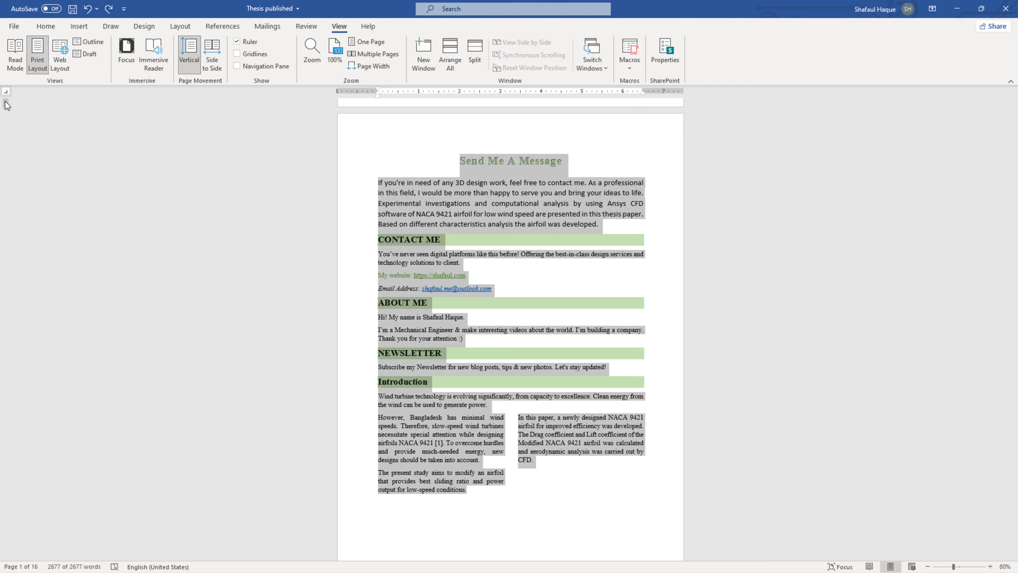
left_click(352, 187)
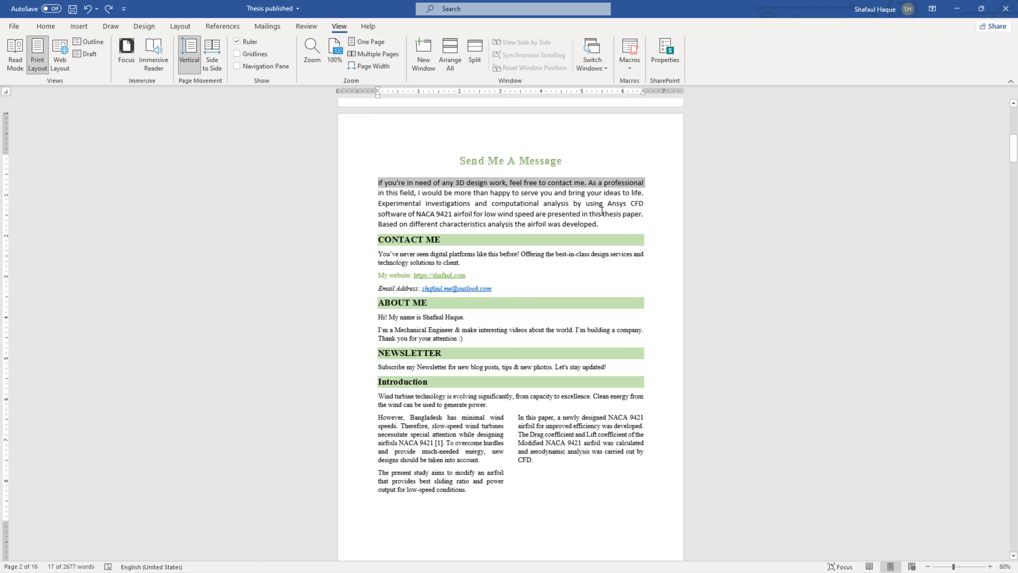
Set the paper size of the selected section to Legal, 8.5" x 14", and check the page breaks
scroll(597, 215, "down", 1)
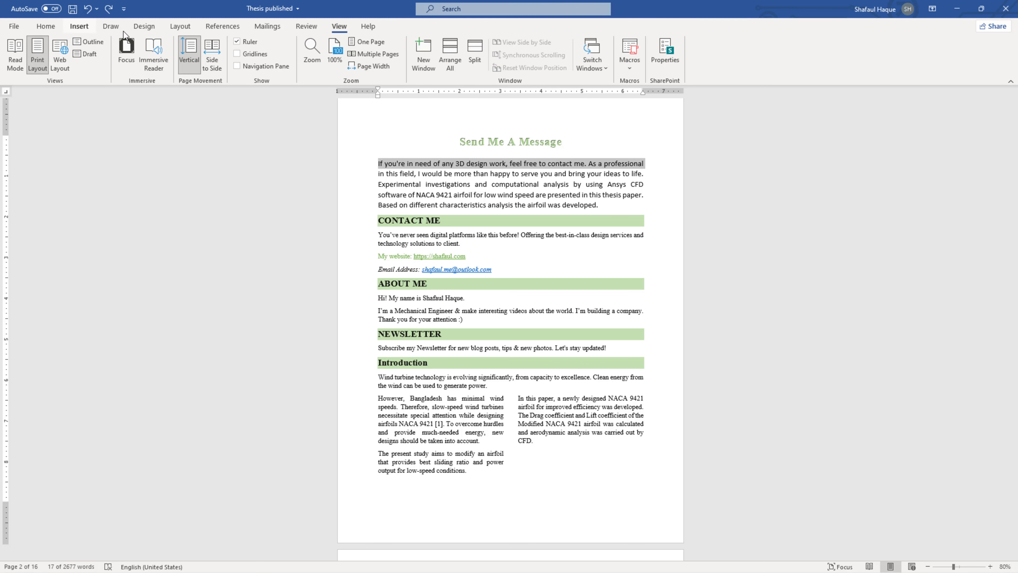
left_click(184, 27)
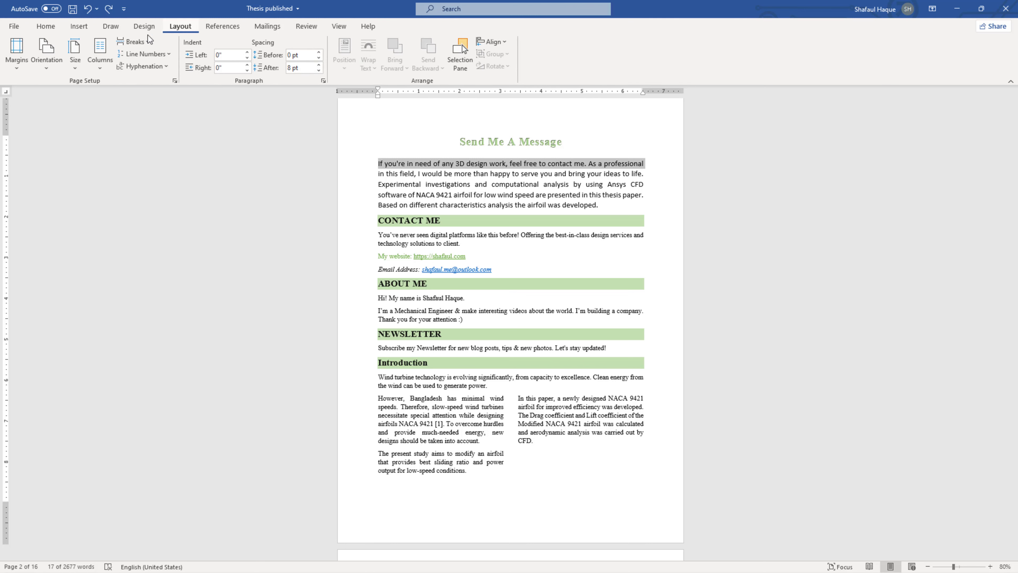
left_click(74, 68)
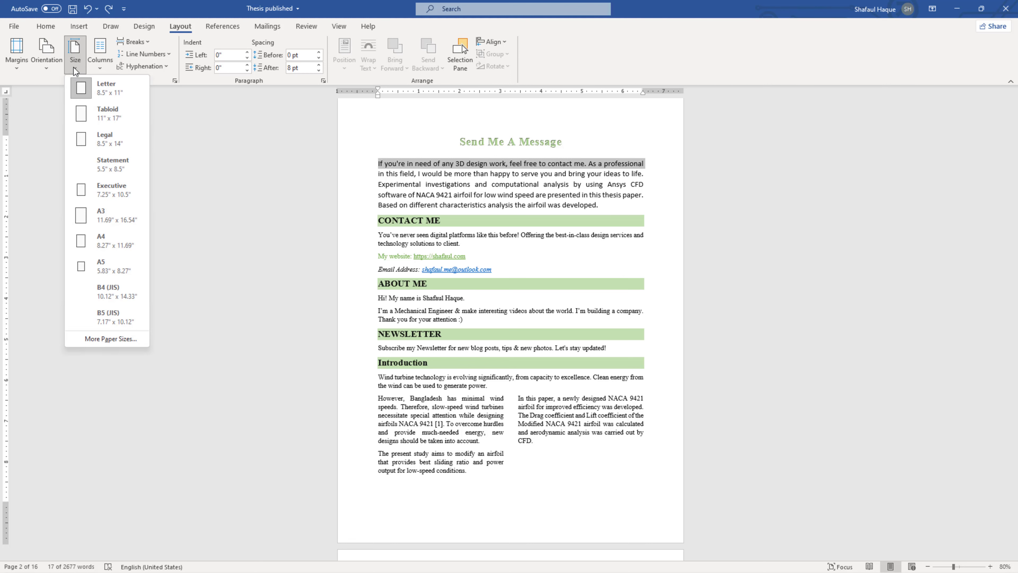
left_click(106, 139)
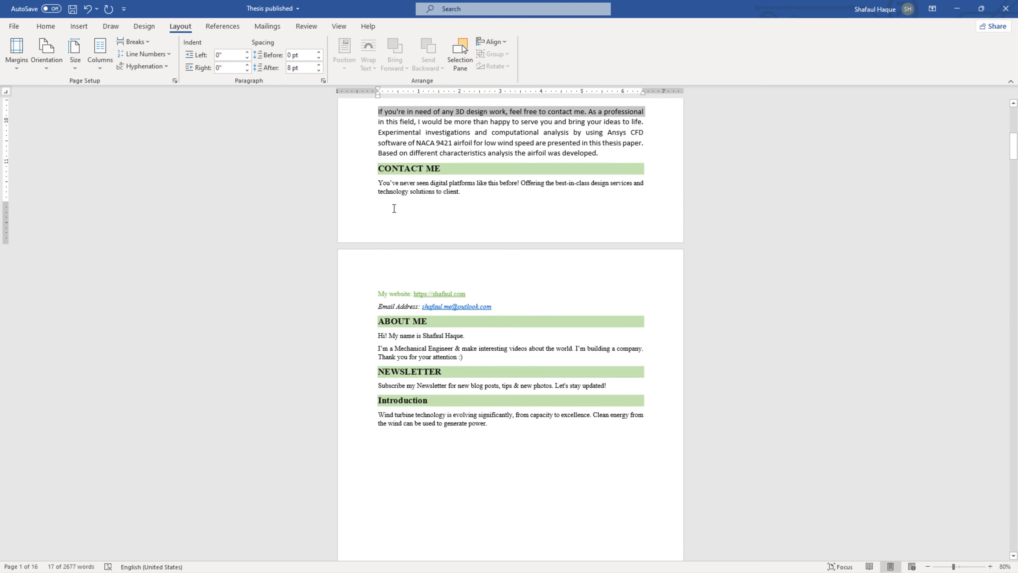
scroll(461, 239, "up", 3)
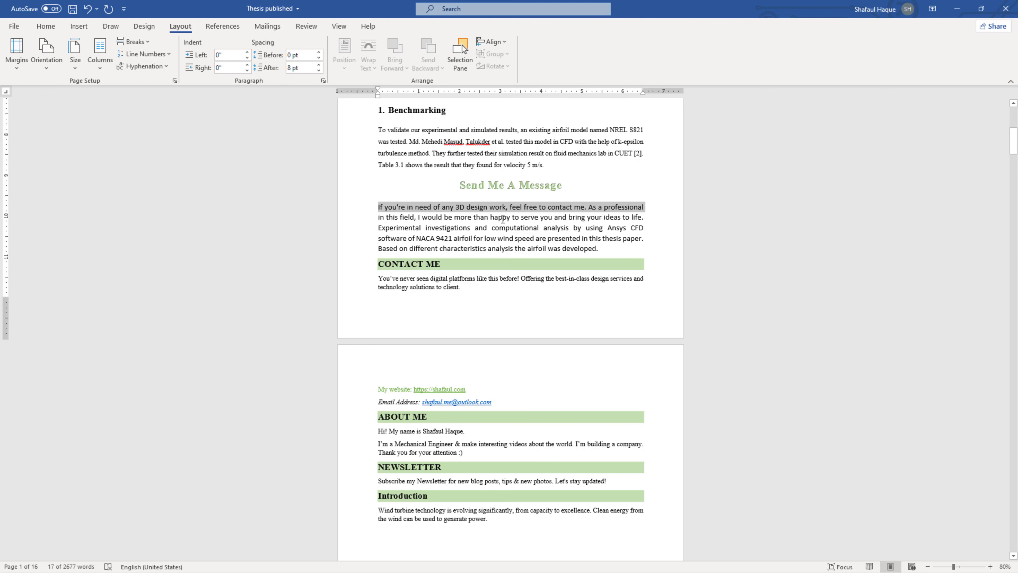
scroll(502, 219, "up", 2)
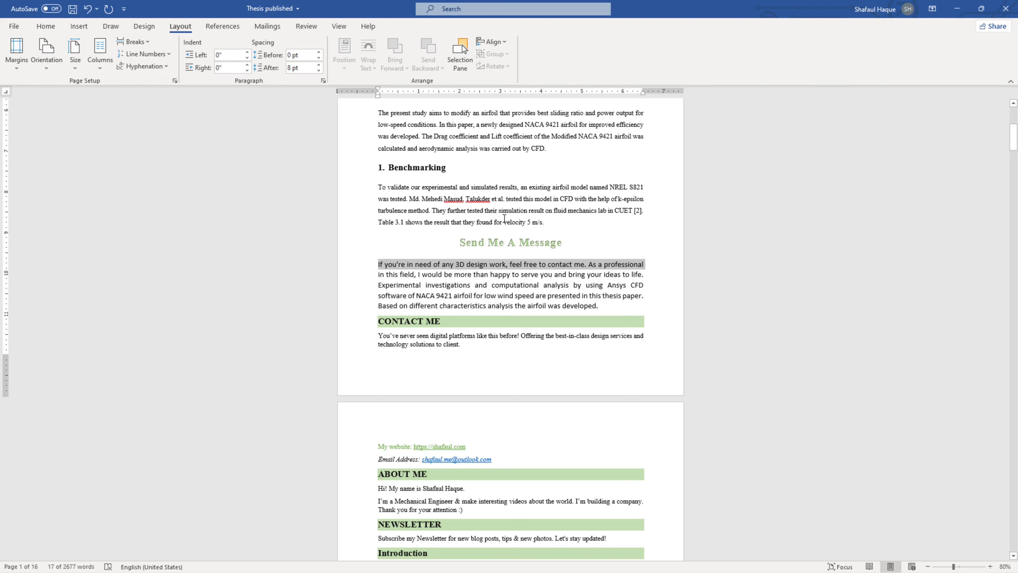
scroll(502, 219, "down", 3)
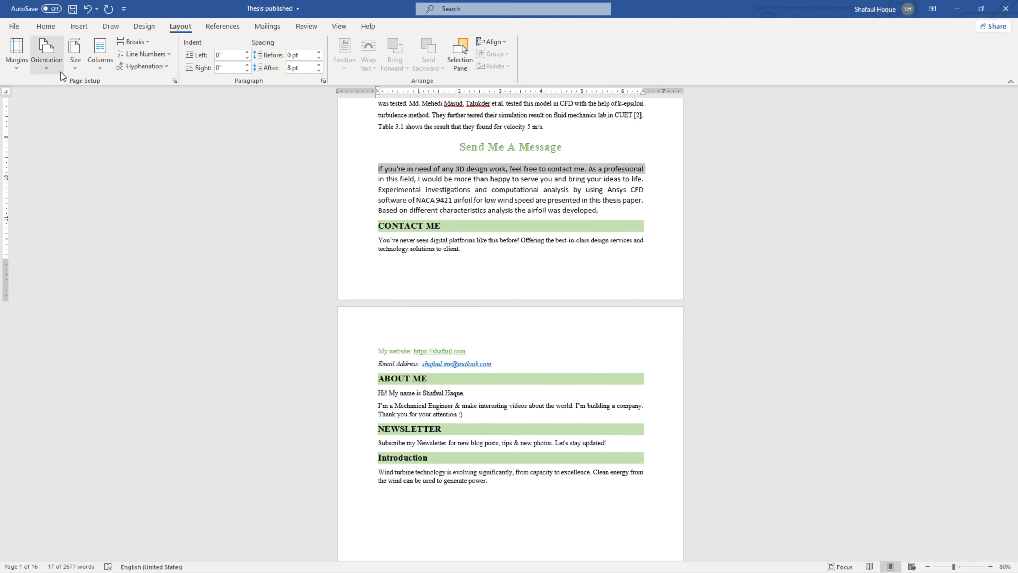
Set the paper size of the selected section to A4, 8.27" x 11.69"
left_click(73, 69)
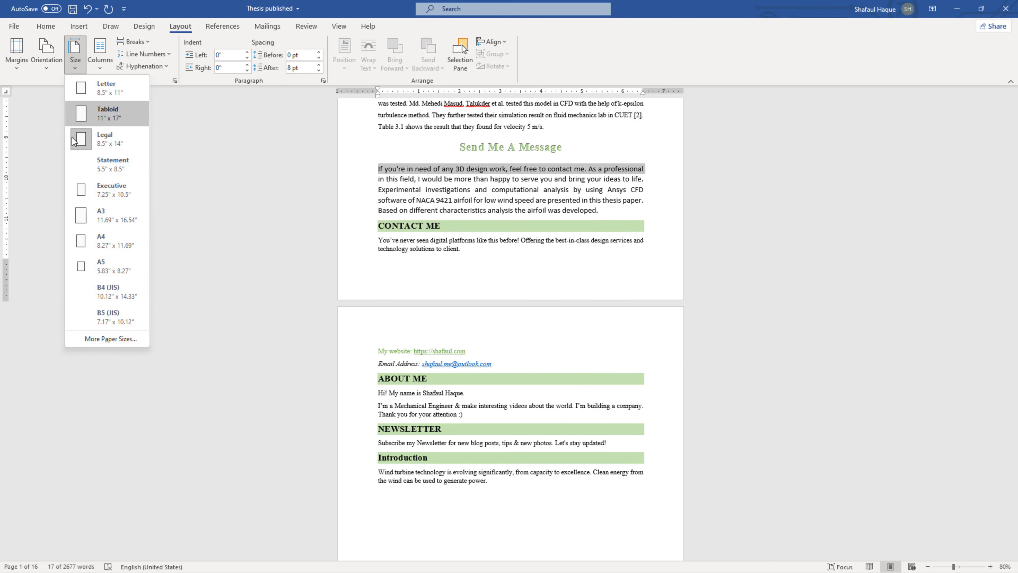
left_click(106, 242)
scroll(463, 237, "up", 3)
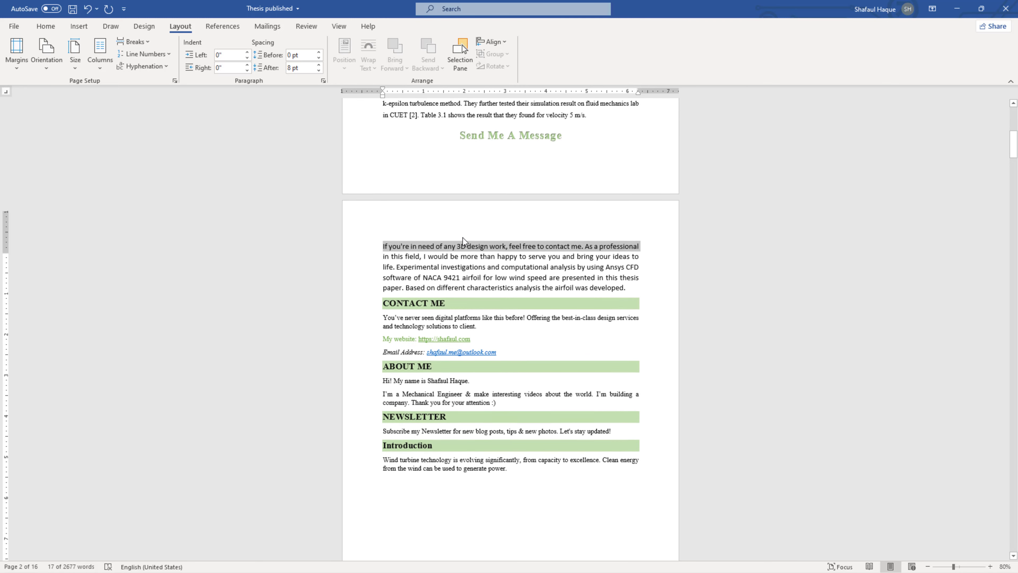
Examine how the text and the "Send Me A Message" heading flow across the first two pages
scroll(463, 237, "up", 1)
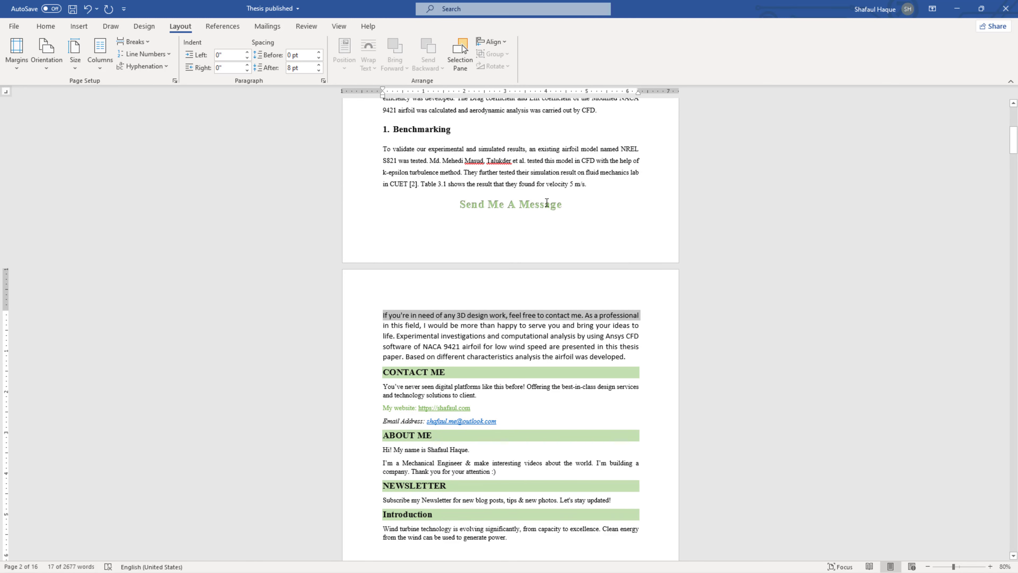
scroll(543, 195, "up", 2)
scroll(544, 195, "up", 4)
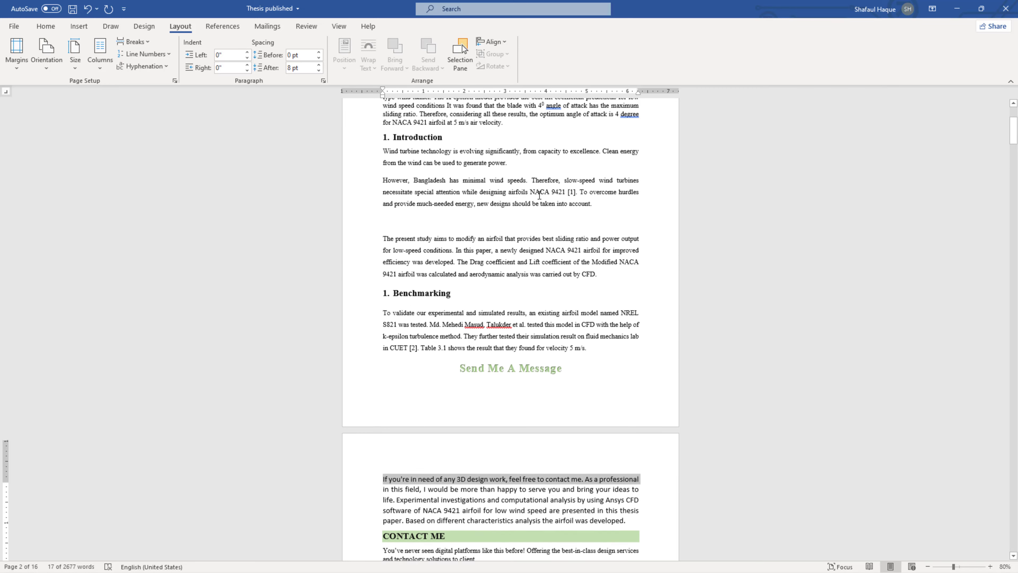
scroll(461, 263, "down", 3)
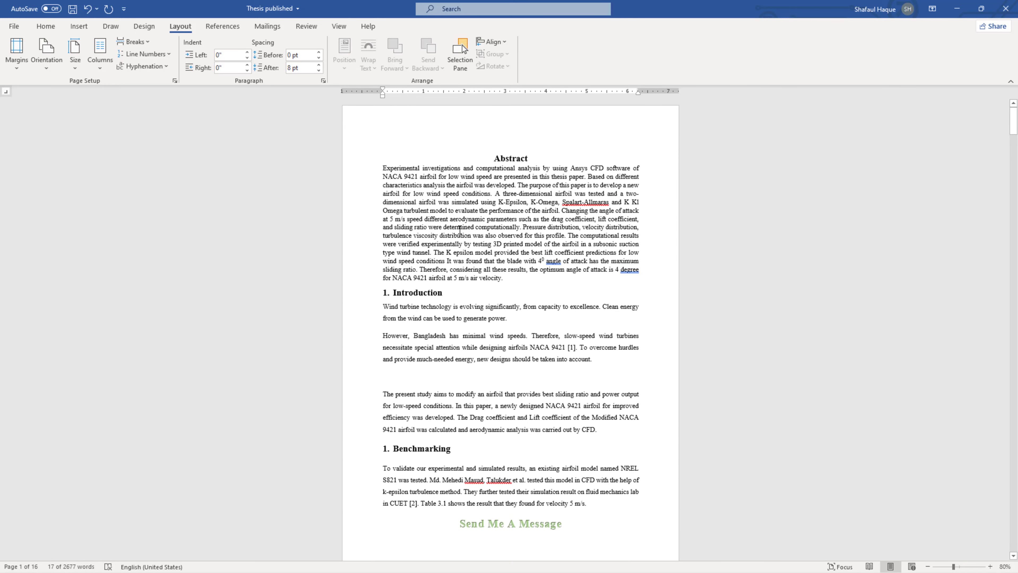
scroll(461, 429, "down", 2)
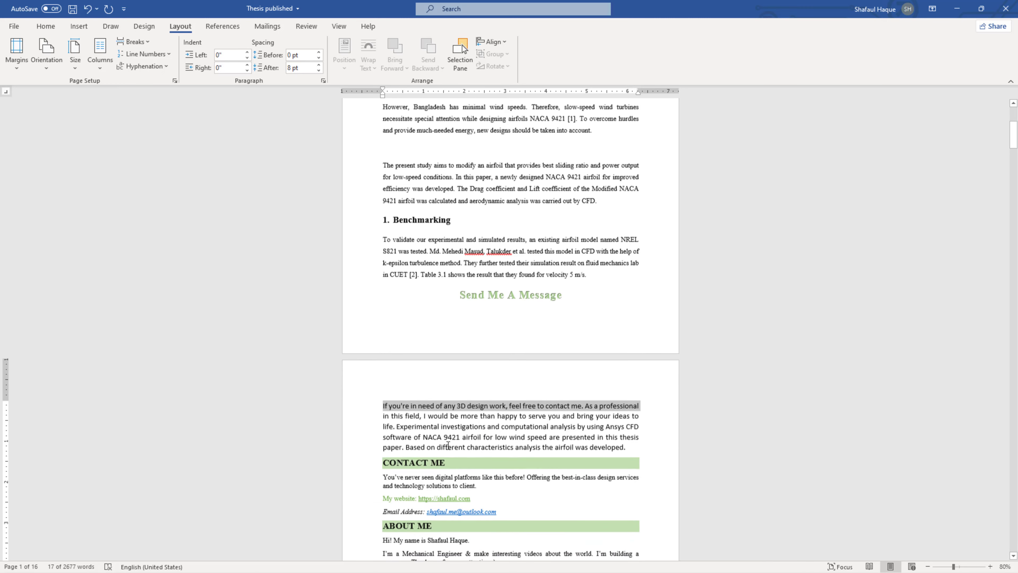
scroll(525, 313, "up", 5)
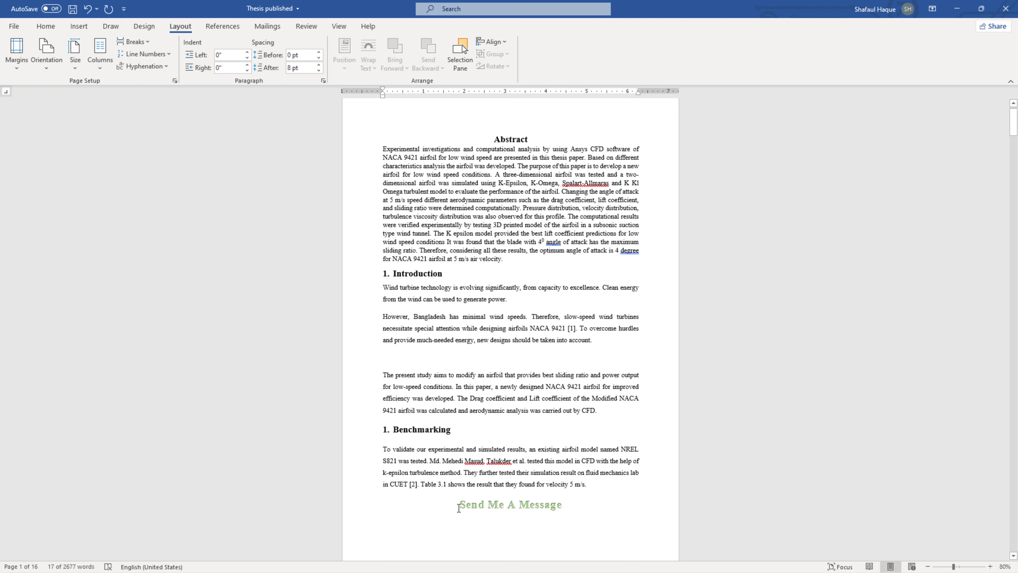
scroll(524, 450, "down", 1)
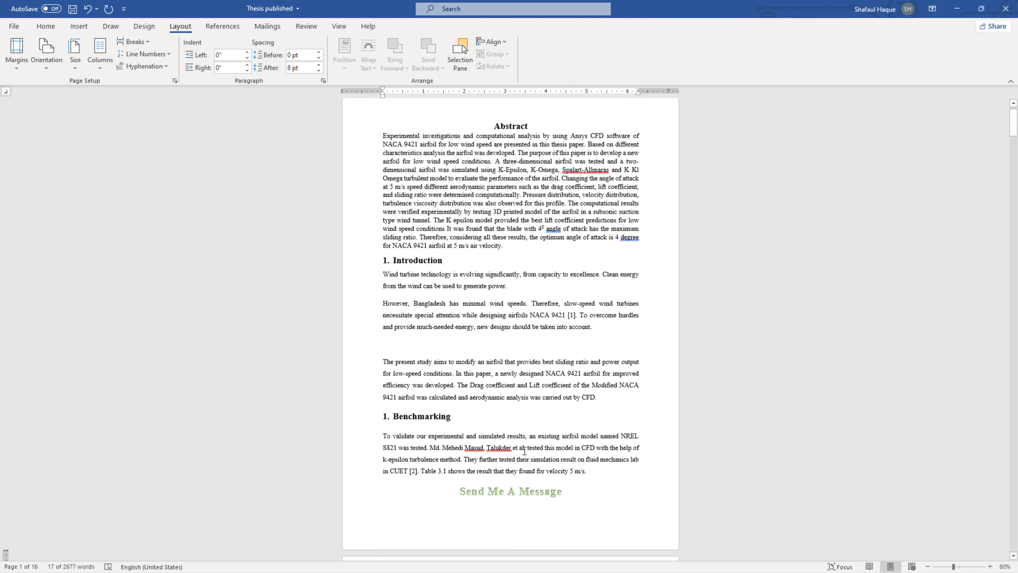
scroll(524, 451, "down", 2)
scroll(506, 354, "up", 3)
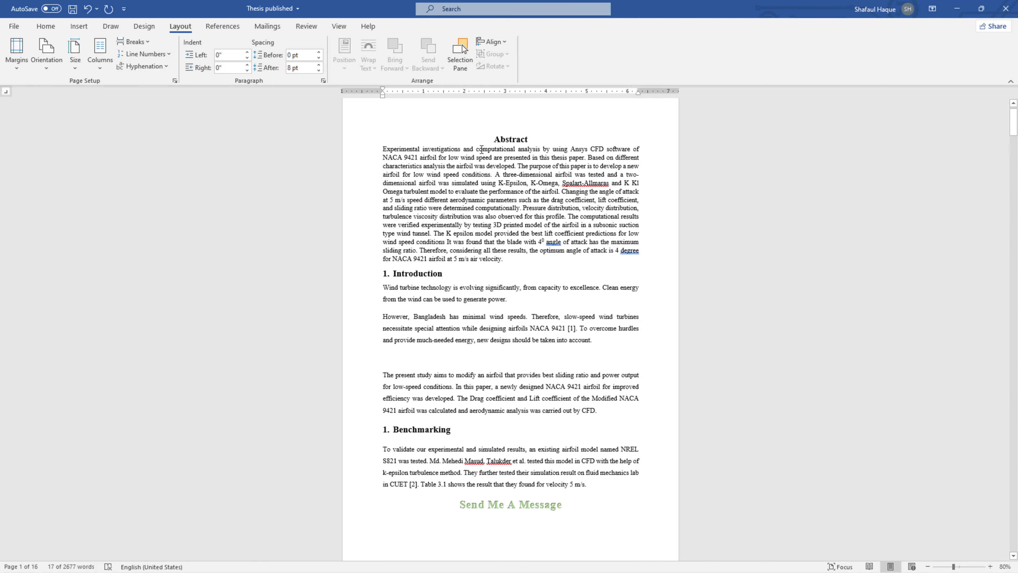
Set the line spacing of the Abstract heading to 2.5
left_click(501, 137)
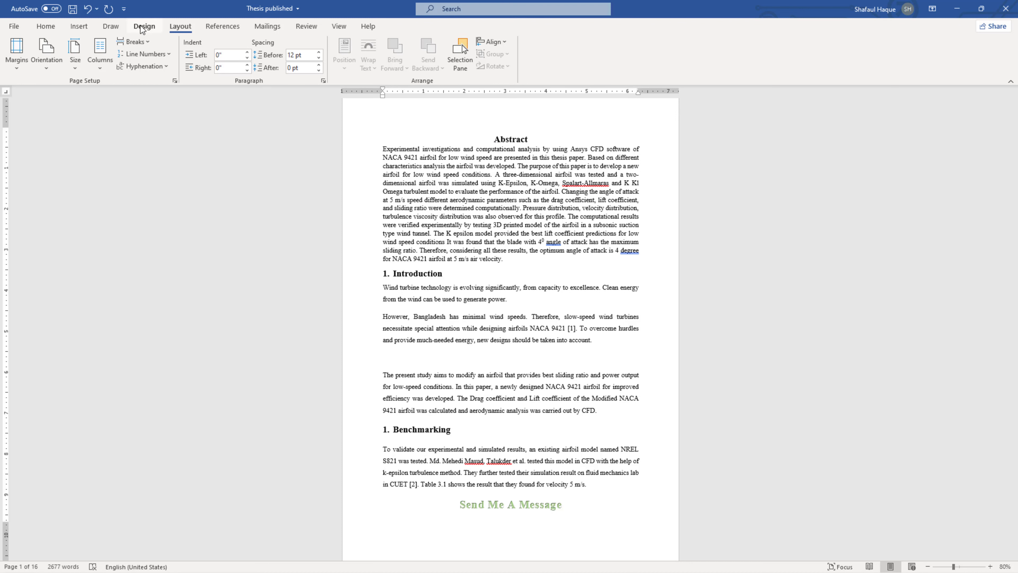
left_click(46, 27)
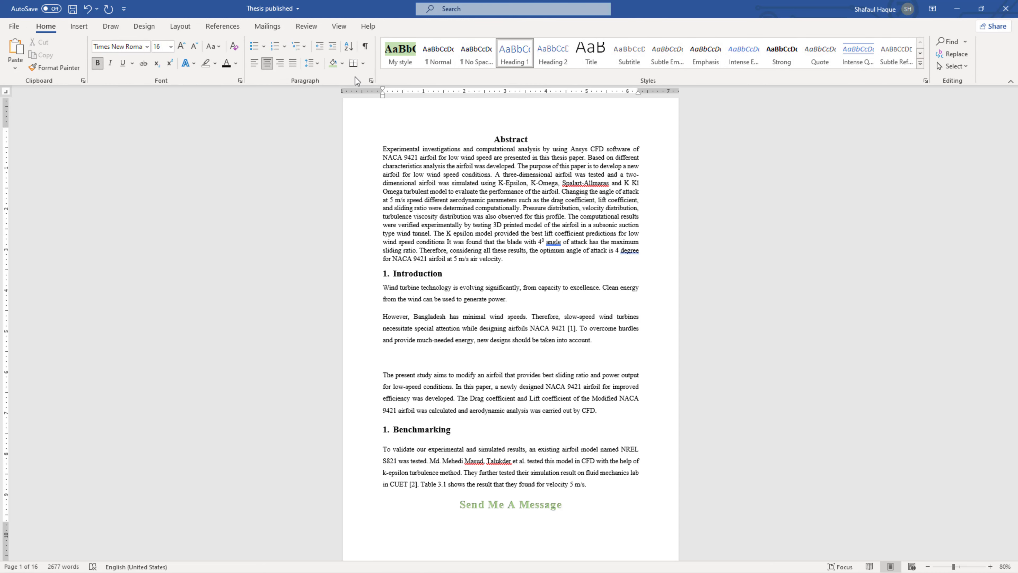
left_click(314, 64)
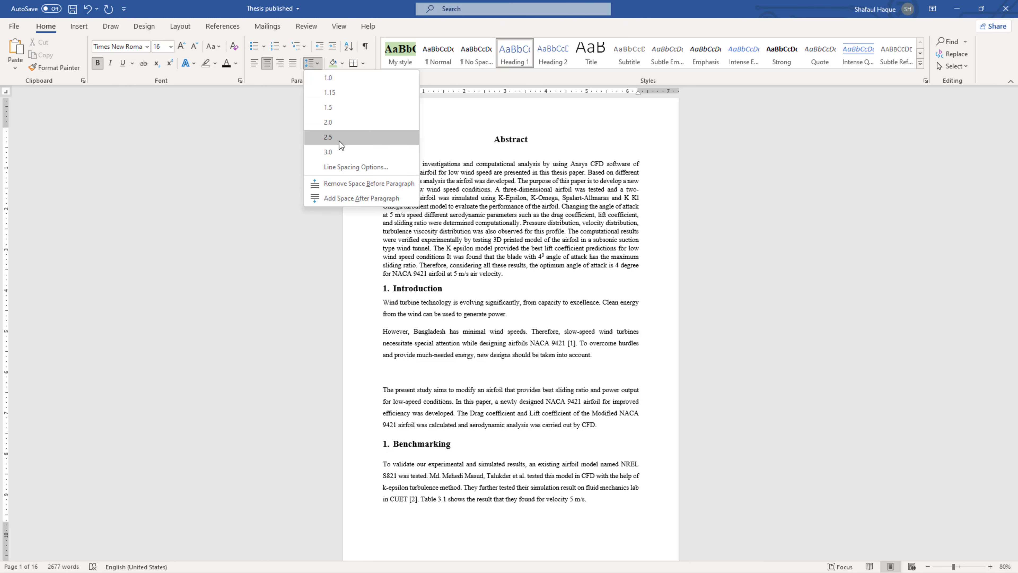
key("Escape")
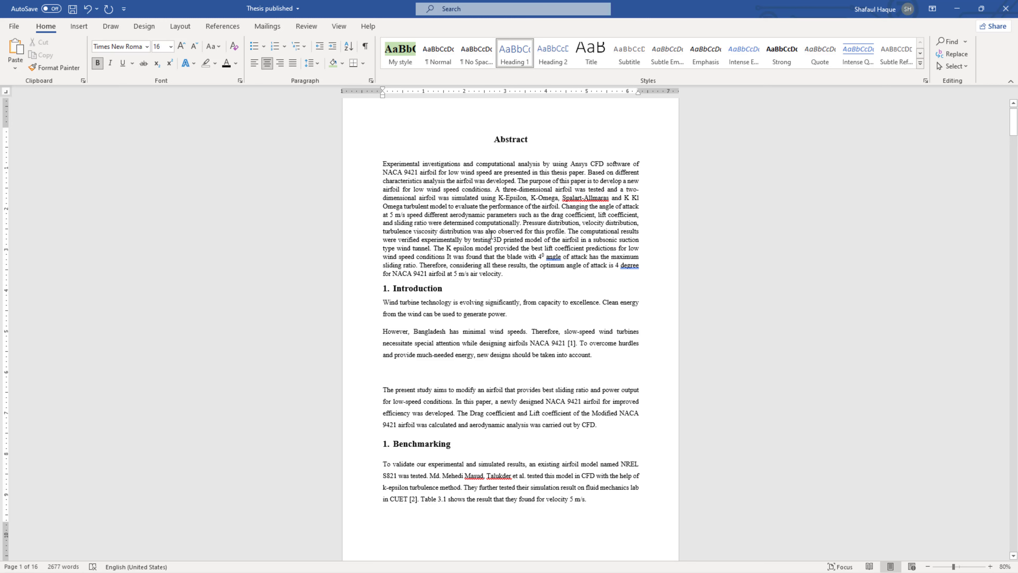
Insert a page break after the Benchmarking paragraph and remove the blank line above the "Send Me A Message" heading
scroll(491, 234, "down", 5)
scroll(497, 200, "up", 4)
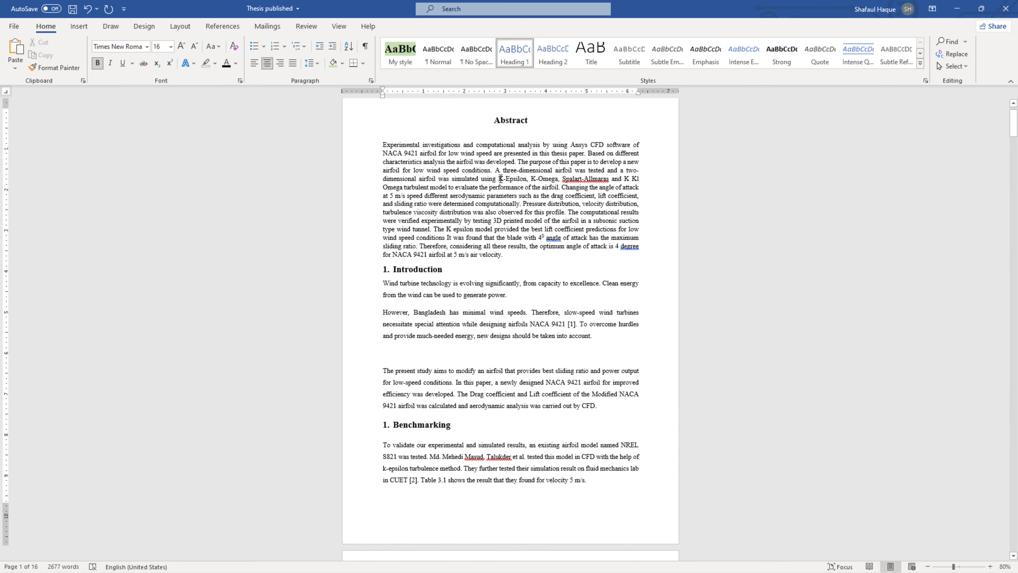
left_click(536, 147)
scroll(536, 147, "down", 2)
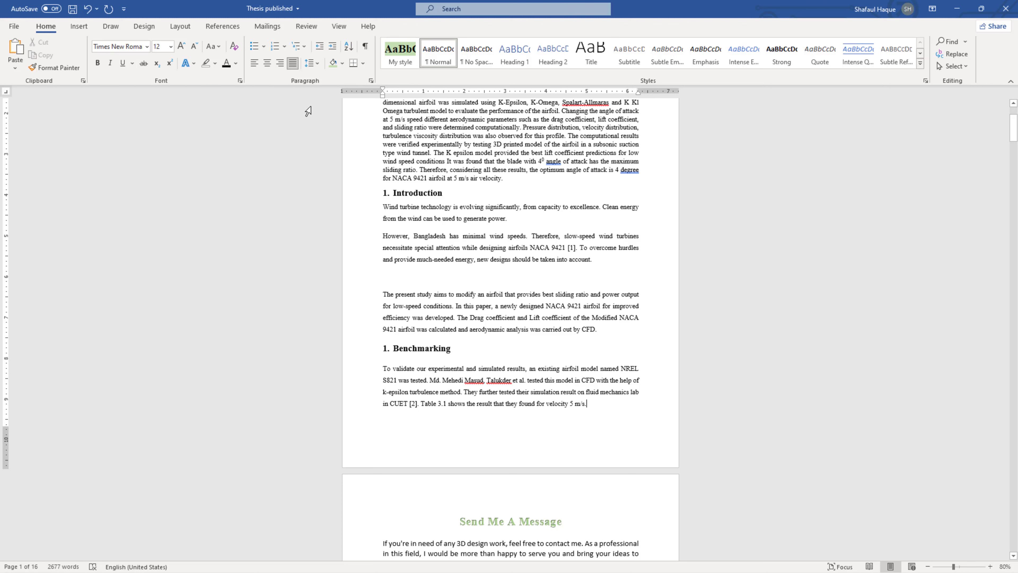
left_click(183, 27)
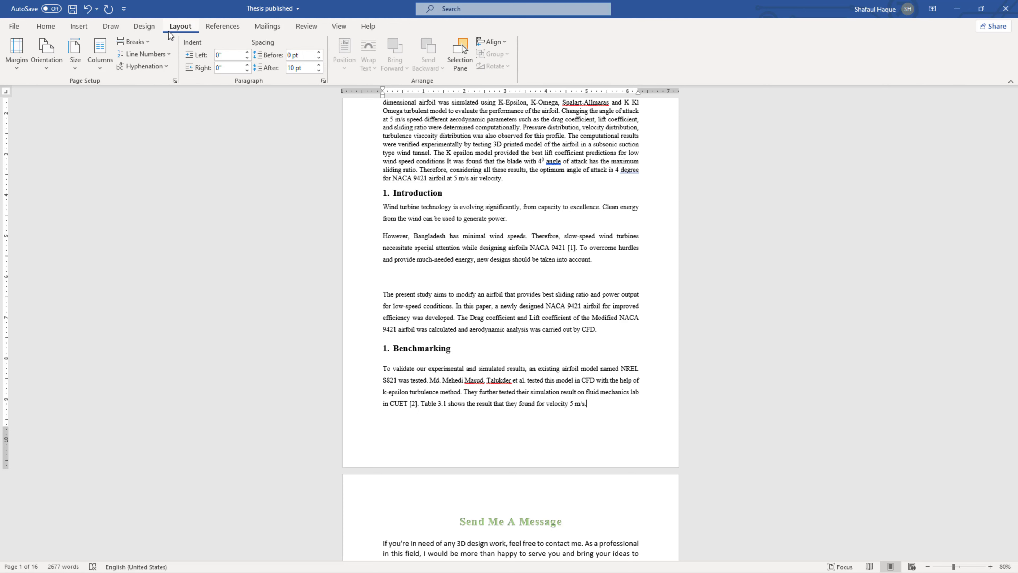
left_click(147, 40)
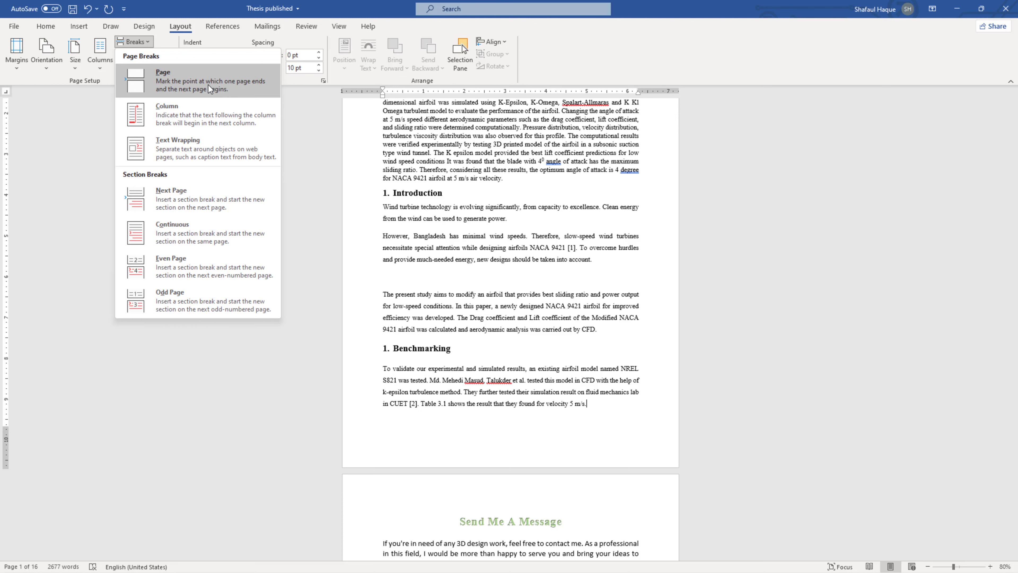
left_click(174, 84)
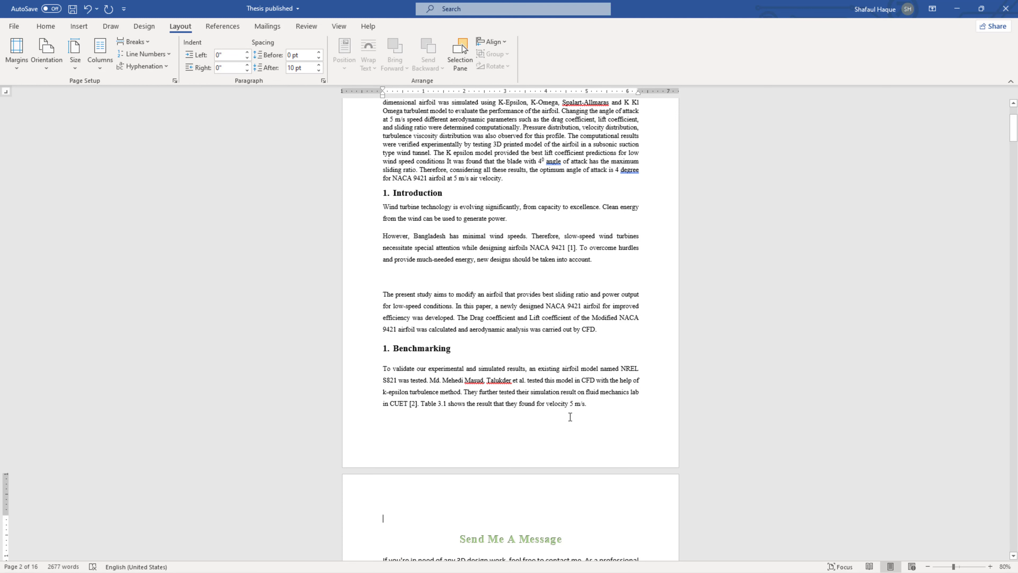
scroll(570, 417, "down", 2)
key("Delete")
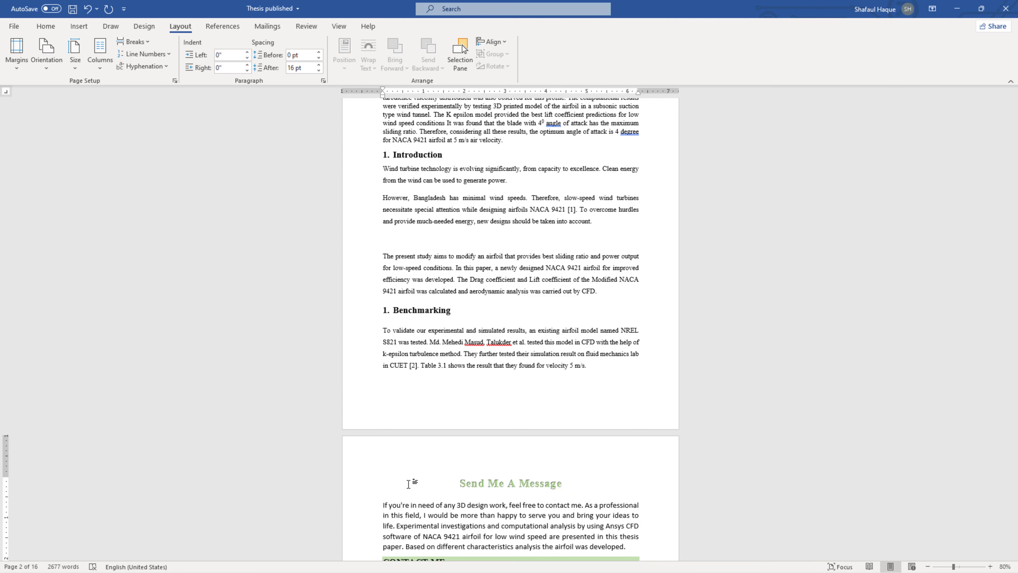
Check the text flow on the following pages and undo the recent page break, Abstract line spacing and A4 paper size changes
scroll(411, 482, "down", 4)
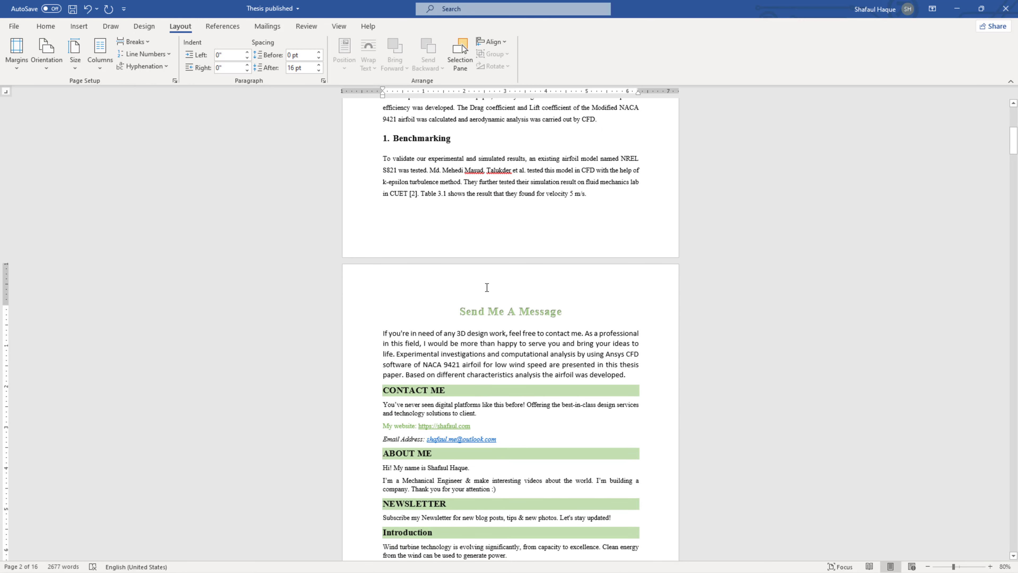
scroll(509, 292, "down", 2)
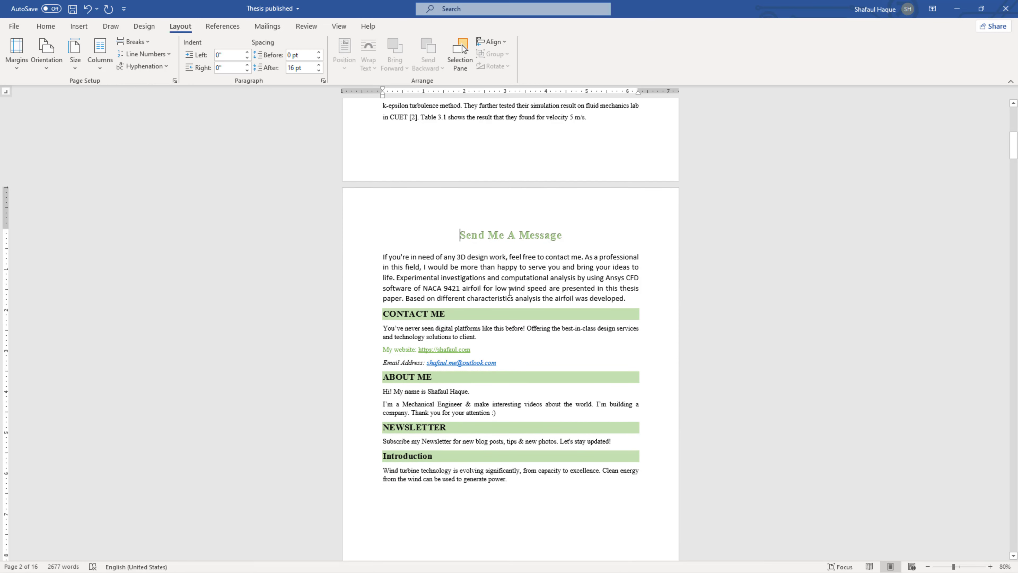
scroll(510, 291, "down", 2)
scroll(511, 291, "down", 4)
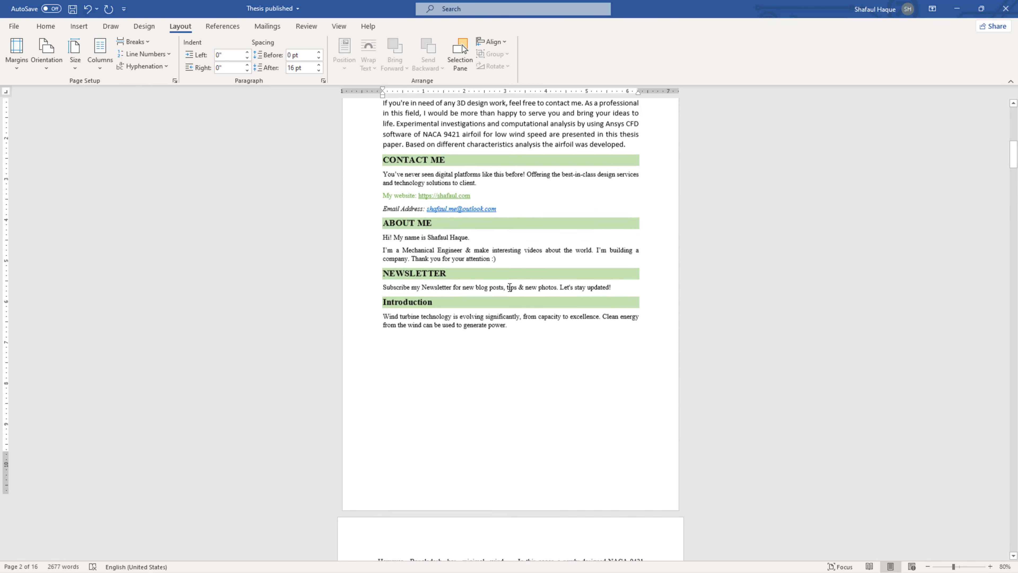
scroll(516, 365, "down", 2)
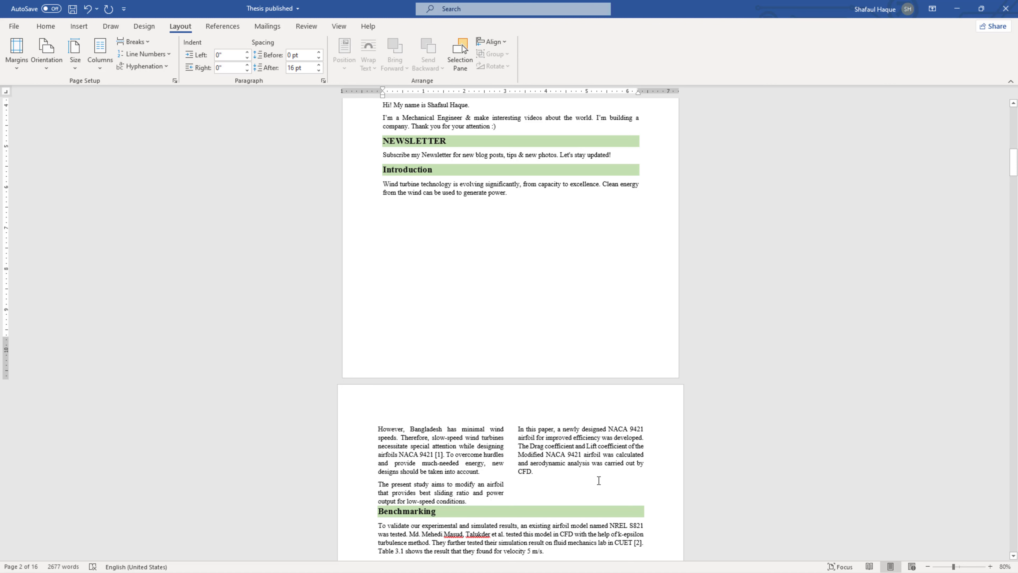
left_click(379, 511)
key("ctrl+z")
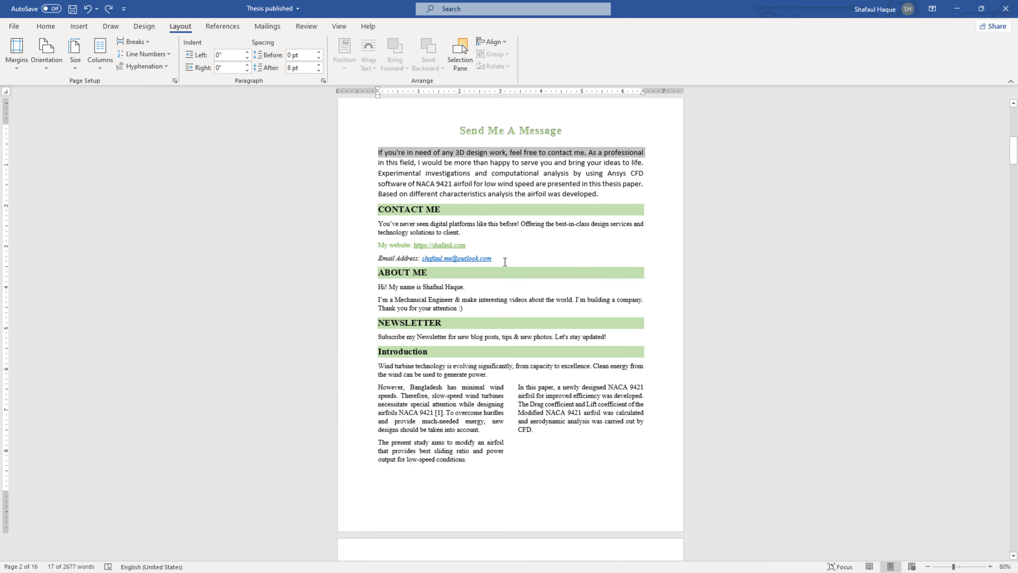
Set the paper size of the section to Letter, 8.5" x 11", and deselect the text
left_click(76, 72)
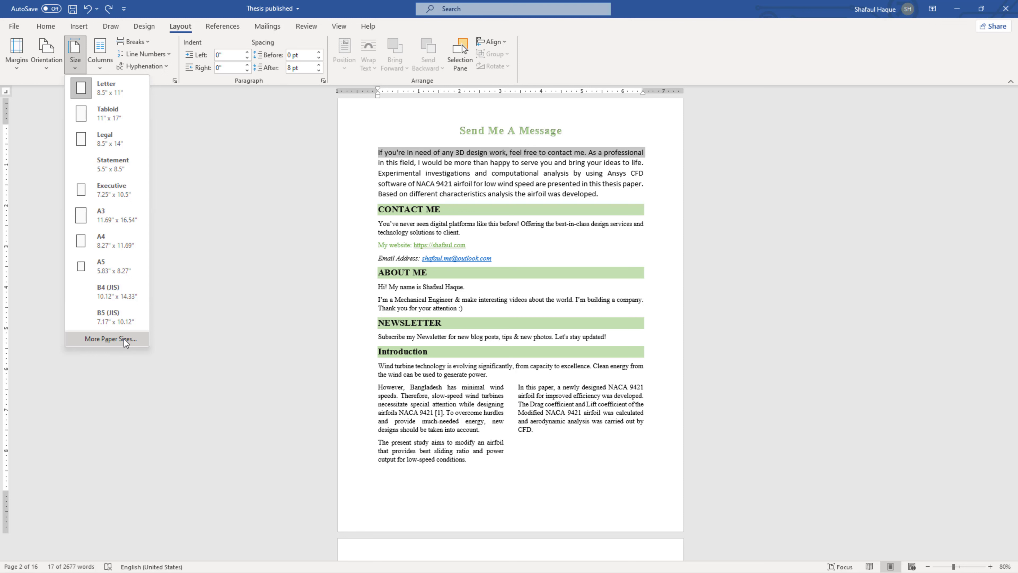
left_click(118, 94)
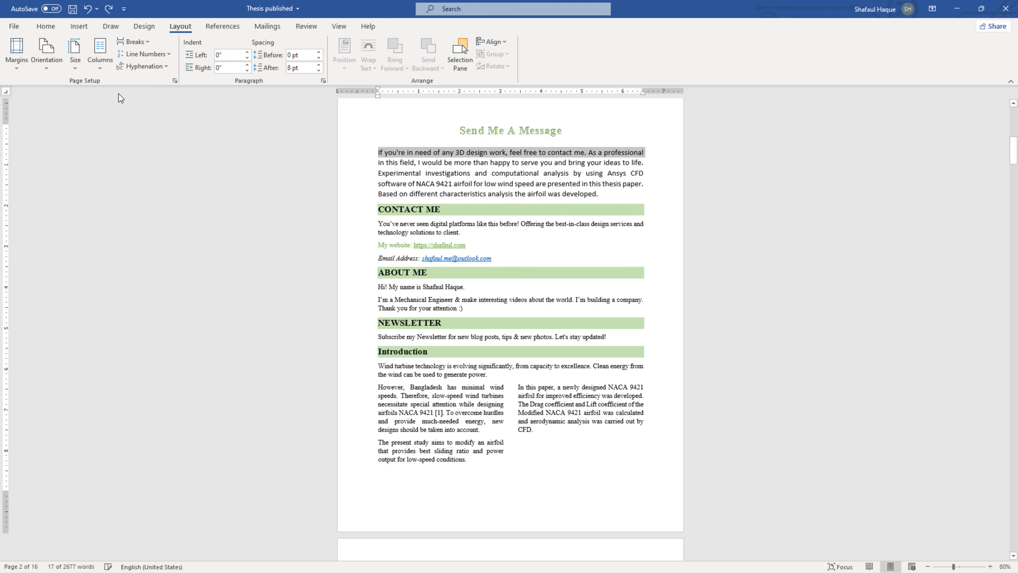
left_click(479, 173)
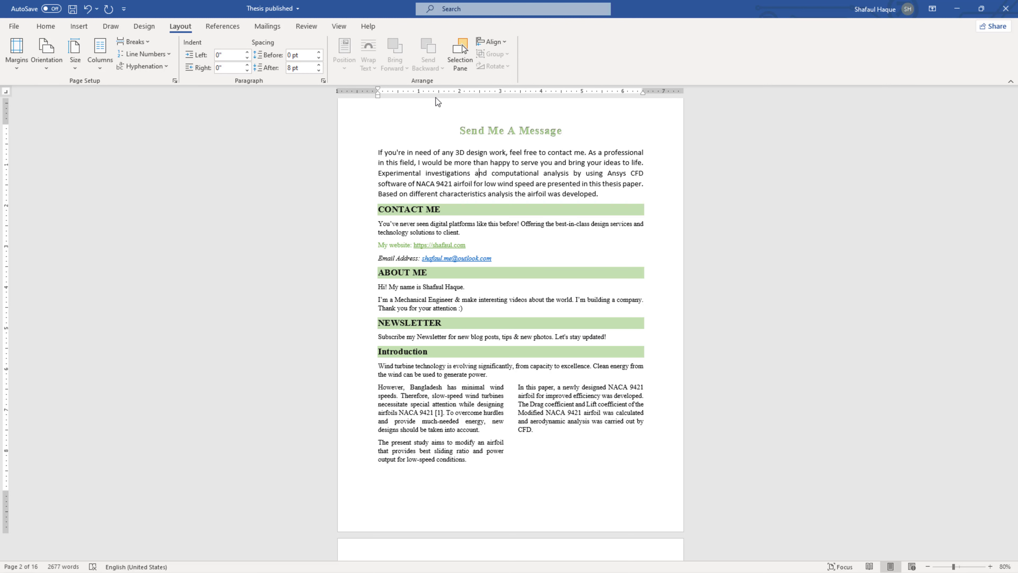
Try Landscape orientation for the section, check how the text flows across the first two pages, and undo the change
left_click(46, 72)
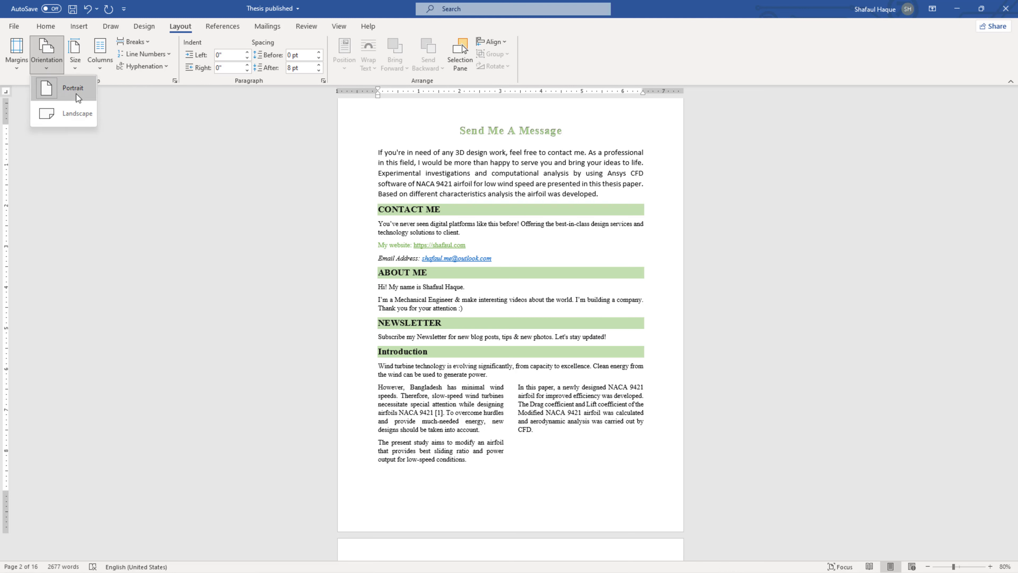
left_click(69, 114)
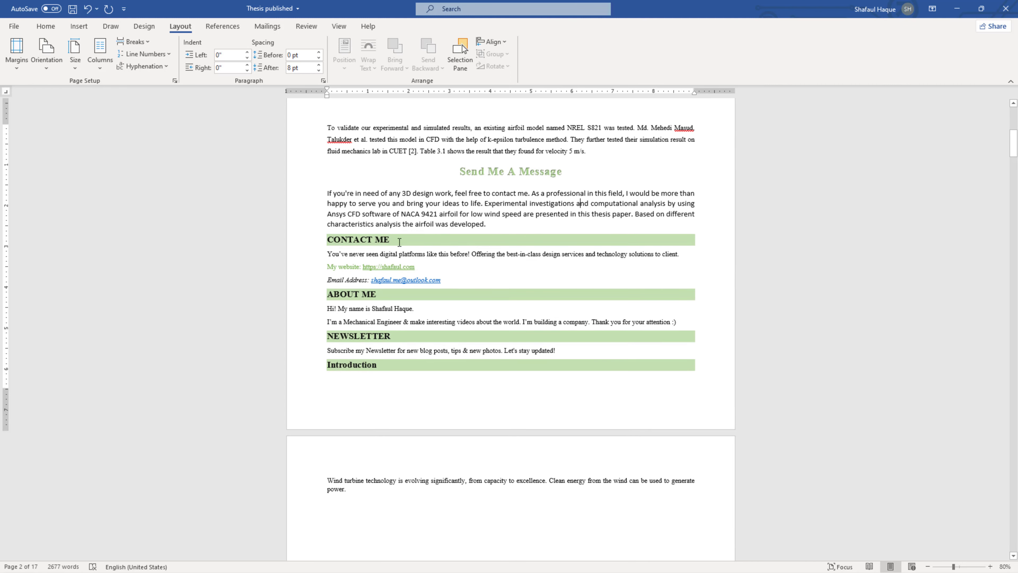
scroll(431, 266, "up", 3)
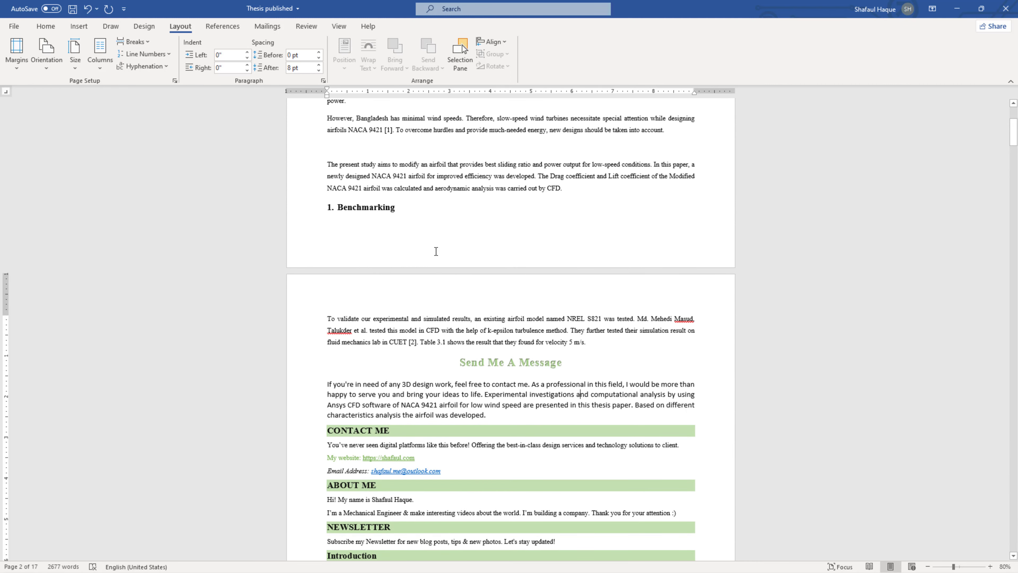
scroll(449, 242, "up", 4)
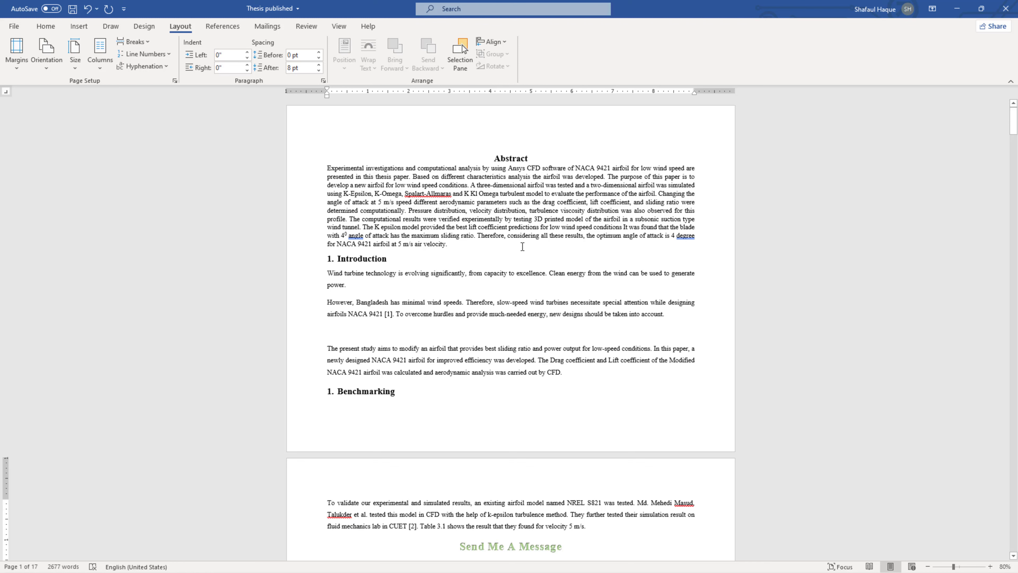
scroll(522, 246, "down", 4)
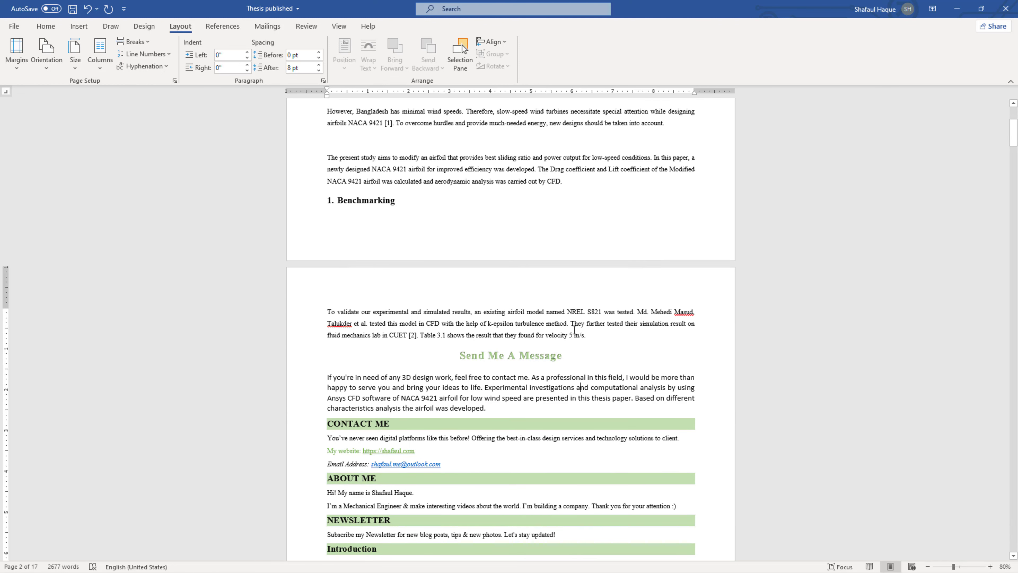
key("ctrl+z")
scroll(573, 331, "down", 5)
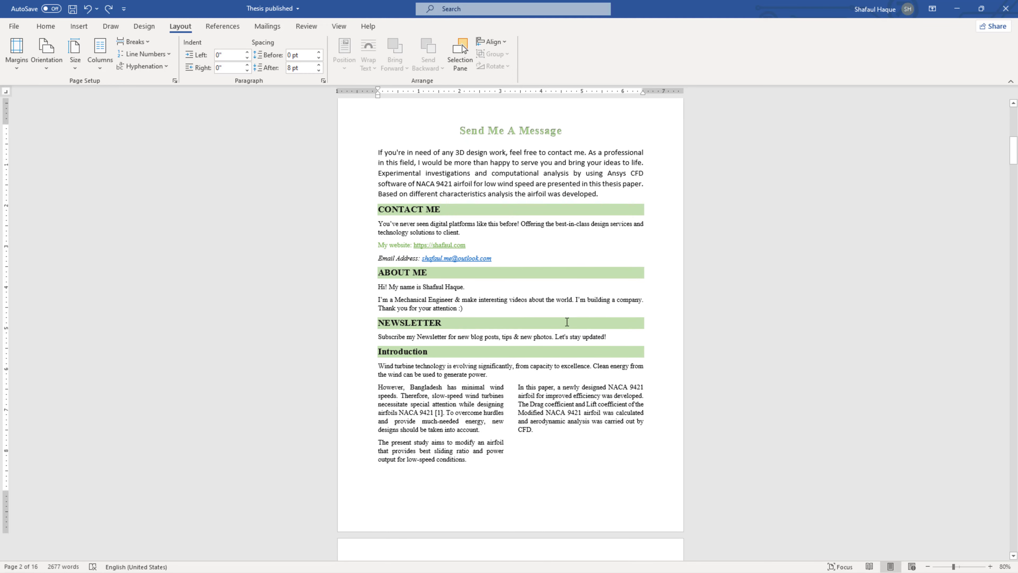